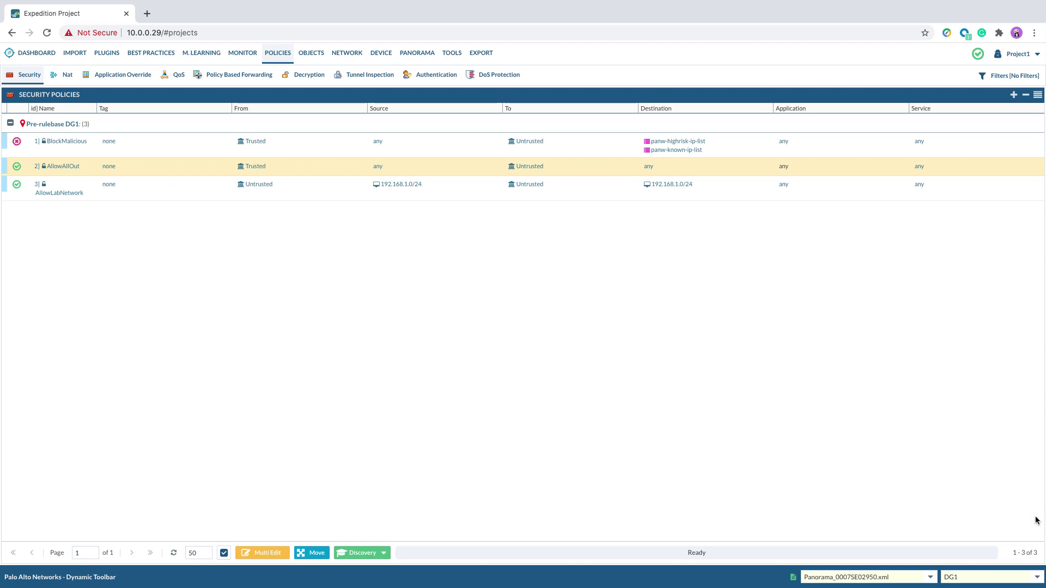
- Keep DG1 as the device group and enable Machine Learning > Monitor on AllowAllOut
left_click(1034, 577)
left_click(978, 549)
right_click(96, 169)
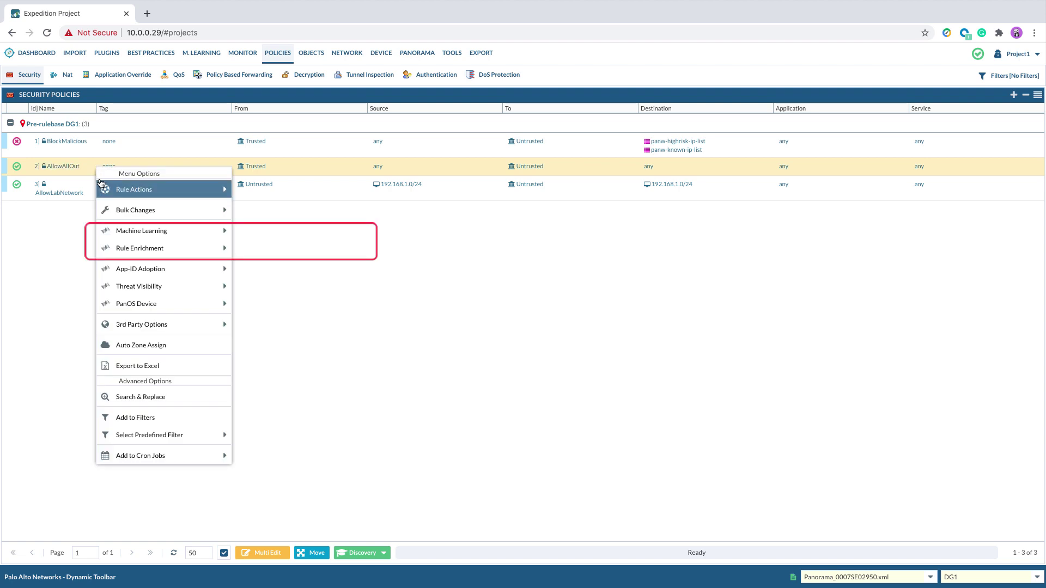
mouse_move(137, 233)
mouse_move(273, 236)
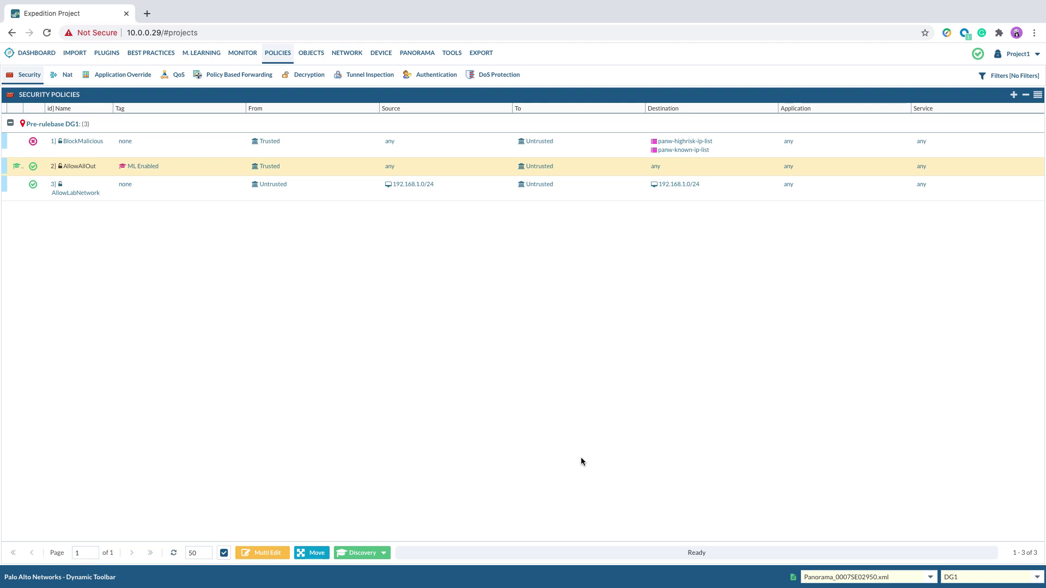
- Open Discovery > Machine Learning and set the analysis start date to January 19, 2021
left_click(384, 553)
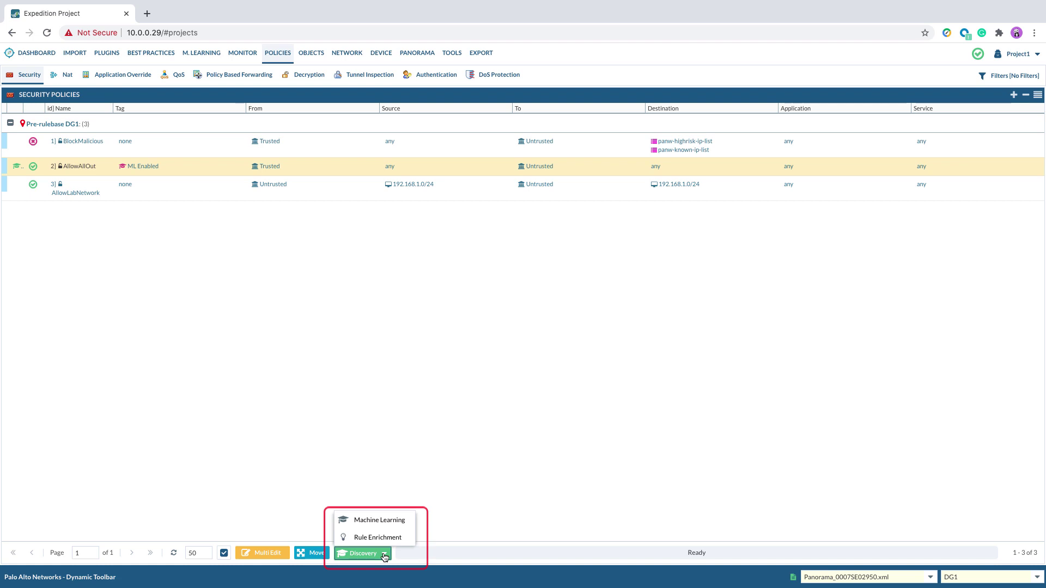
left_click(383, 522)
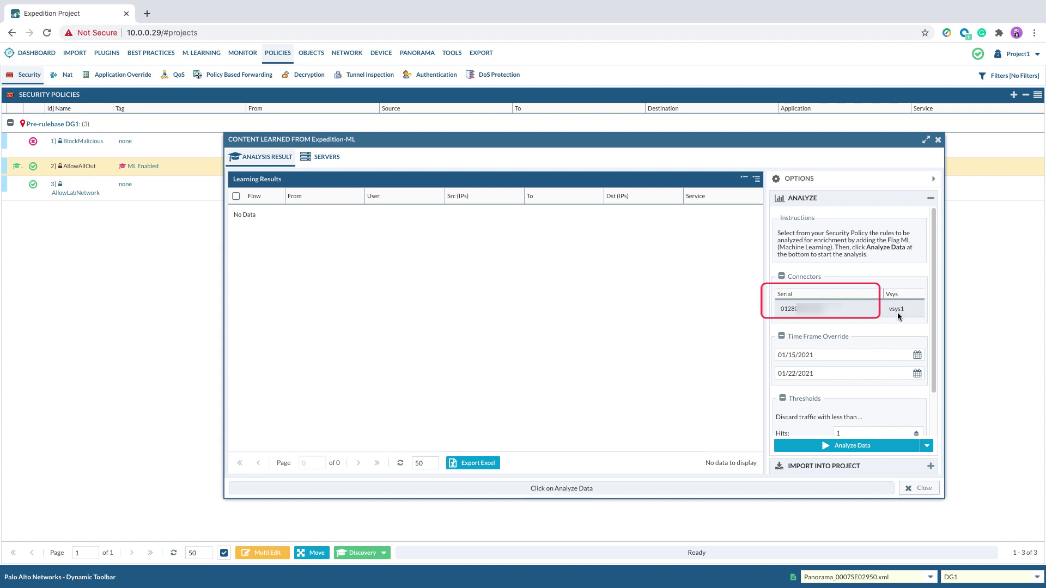
left_click(918, 356)
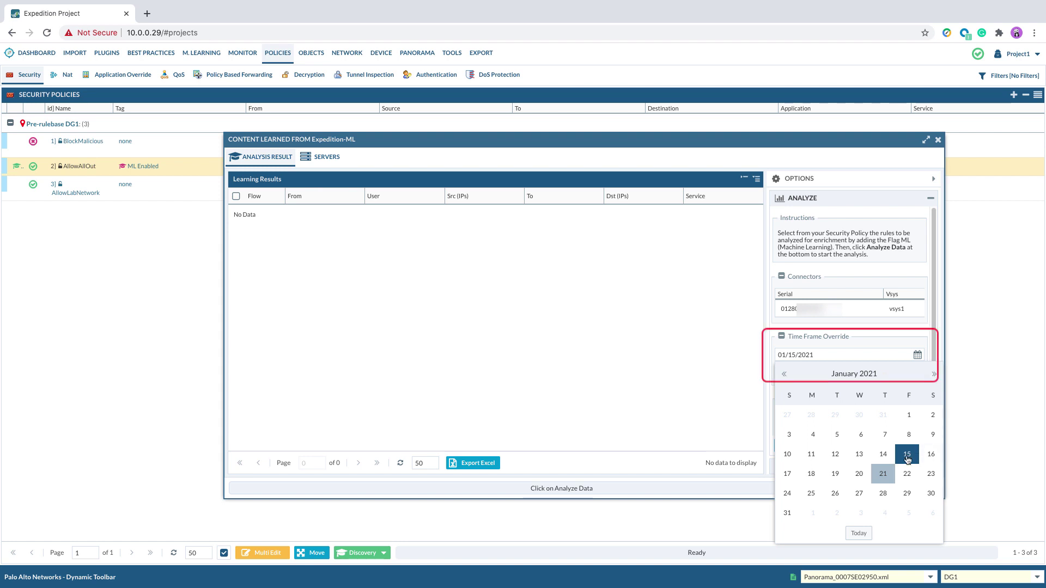
left_click(835, 474)
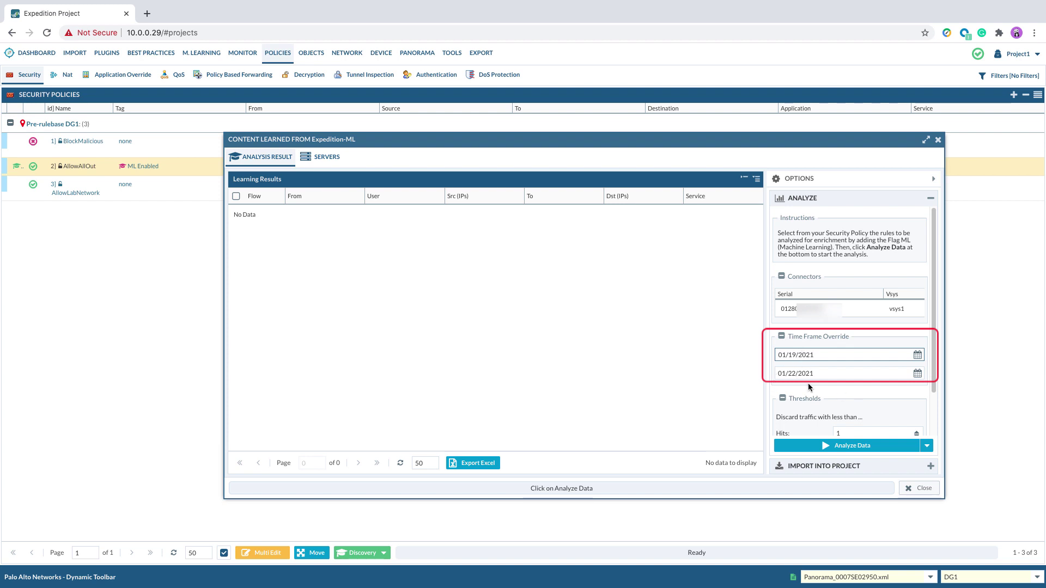
scroll(857, 396, "down", 2)
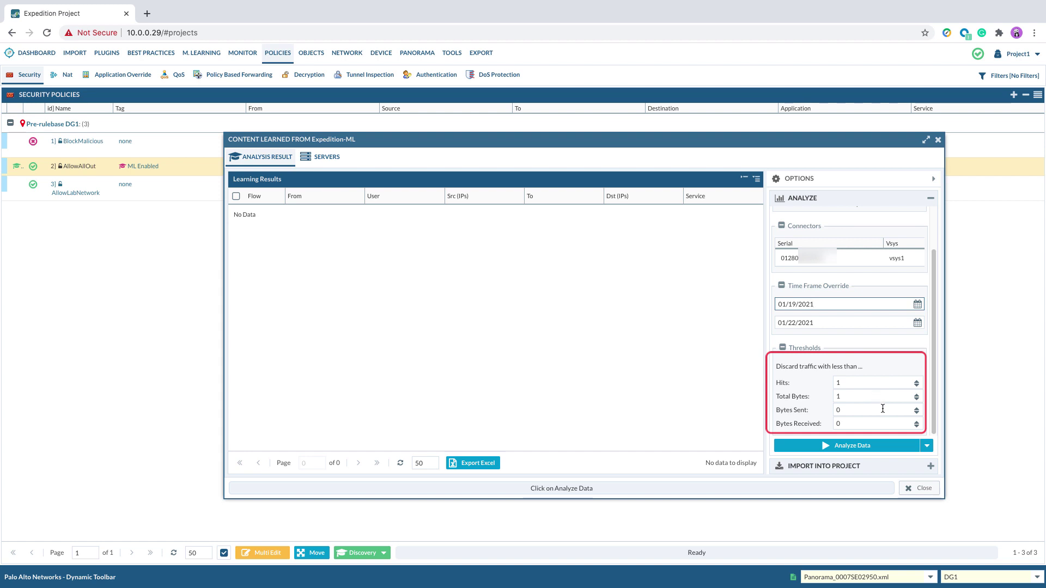
- Run Analyze Data with Unknown applications excluded from the analyzed categories
left_click(852, 448)
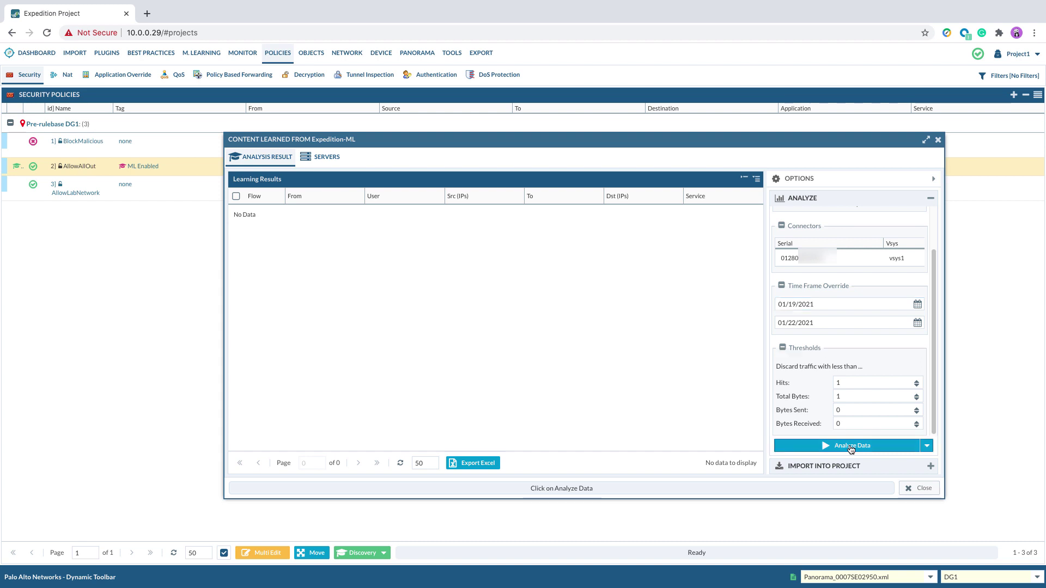
left_click(927, 447)
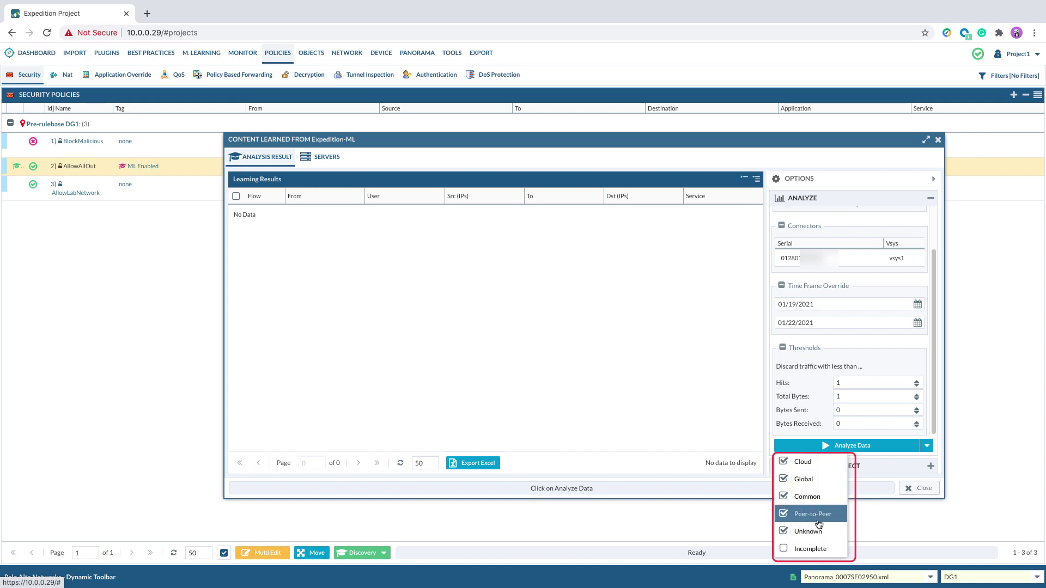
left_click(785, 534)
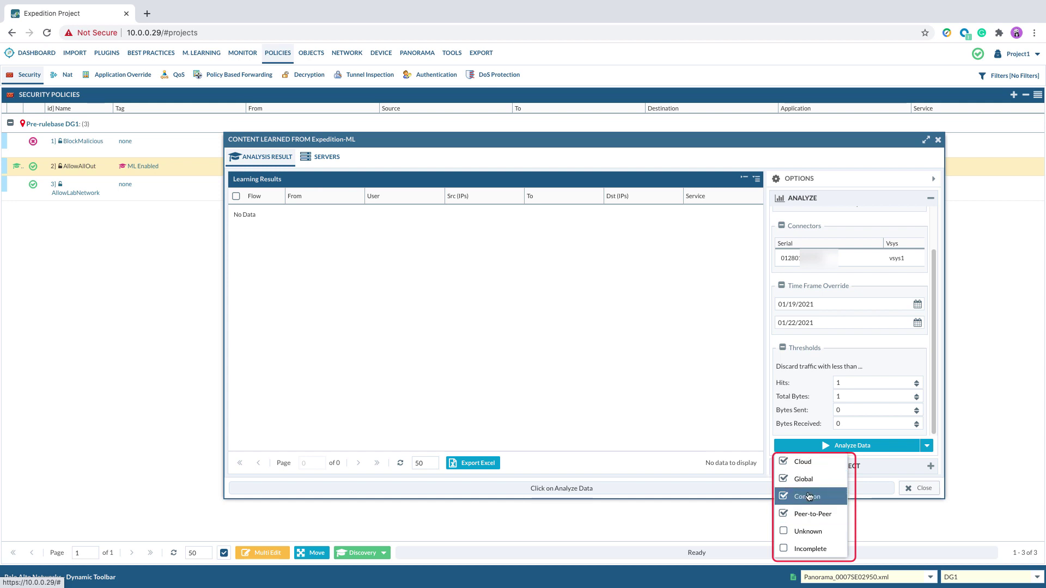
left_click(871, 446)
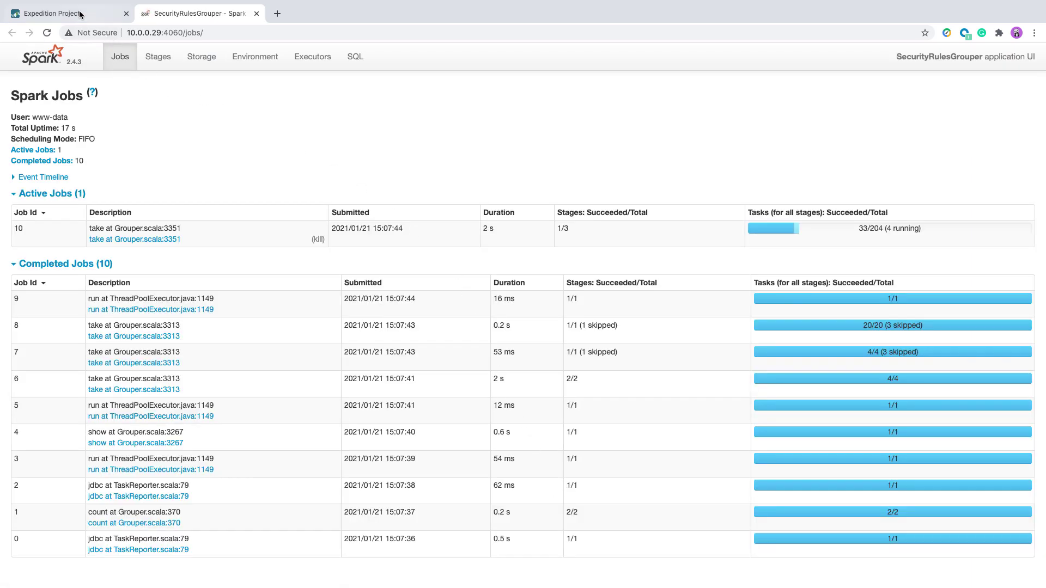
- Return to the Expedition Project tab to see the 144 learning results
left_click(70, 15)
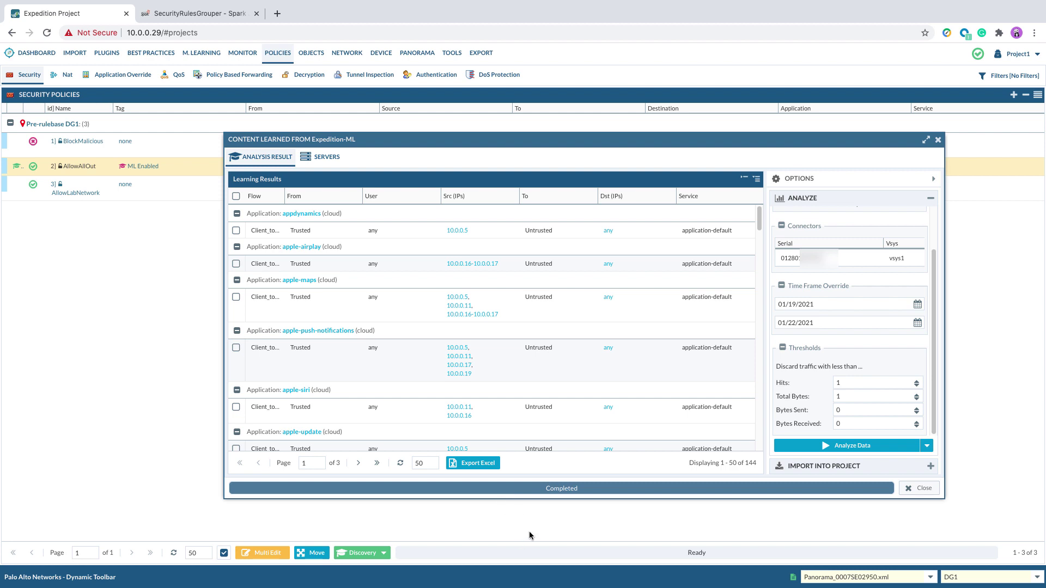
- Export the learning results, collapse appdynamics, and expand the paloalto-wildfire-cloud and pan-db-cloud groups
left_click(482, 468)
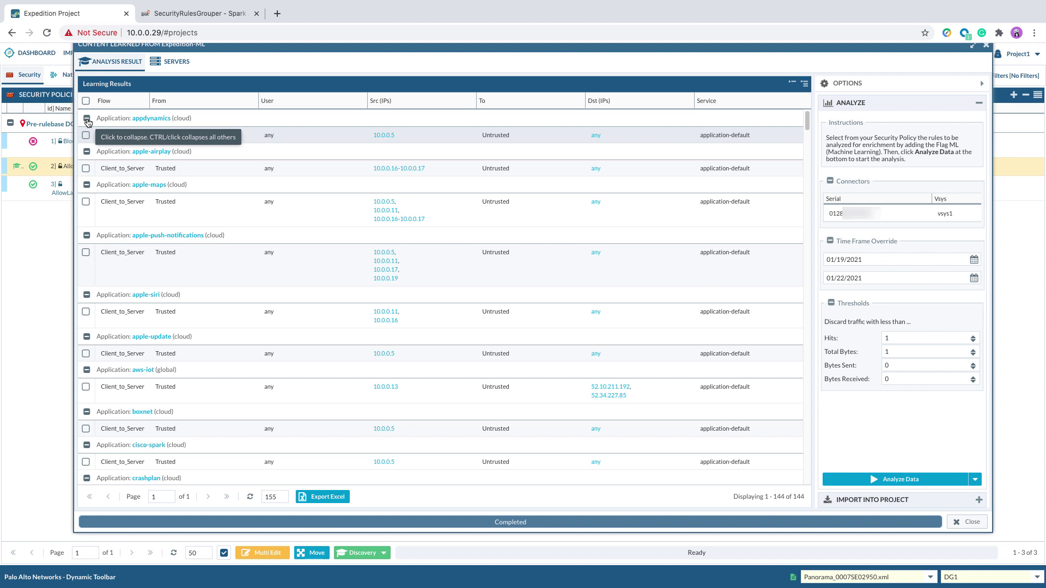
left_click(87, 120, "ctrl")
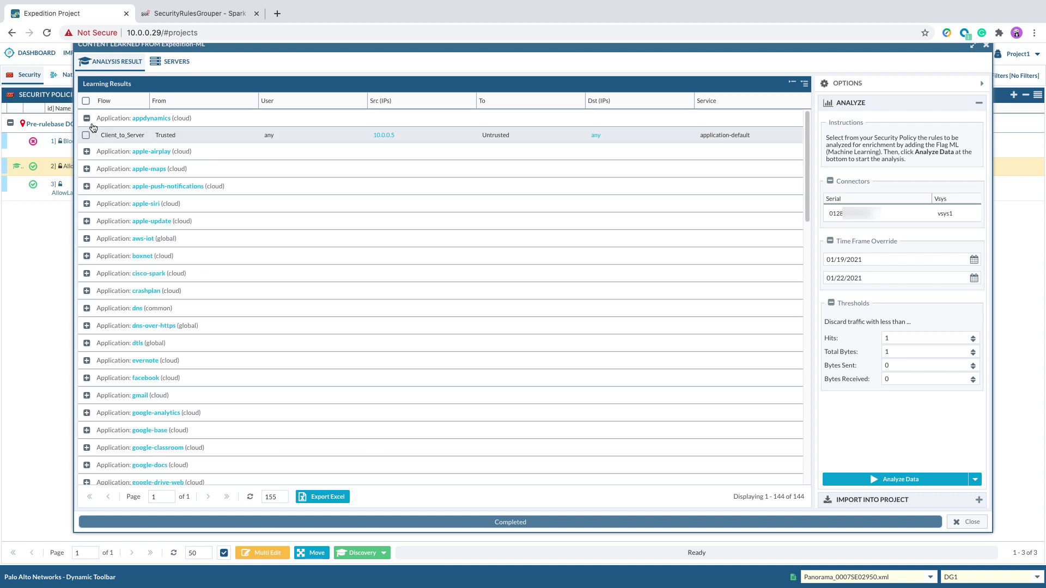
left_click(87, 119)
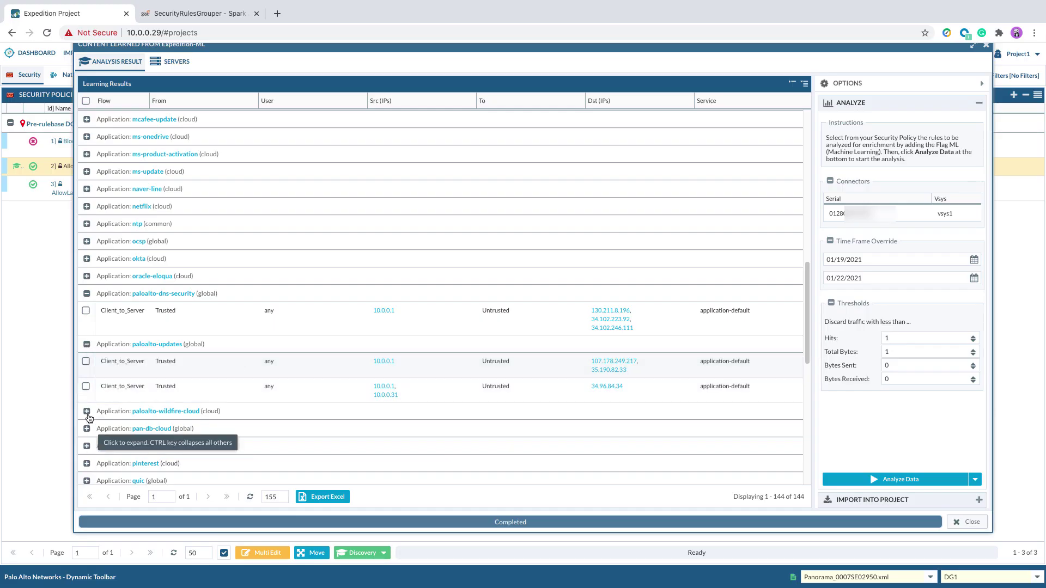
left_click(87, 411)
scroll(95, 418, "down", 1)
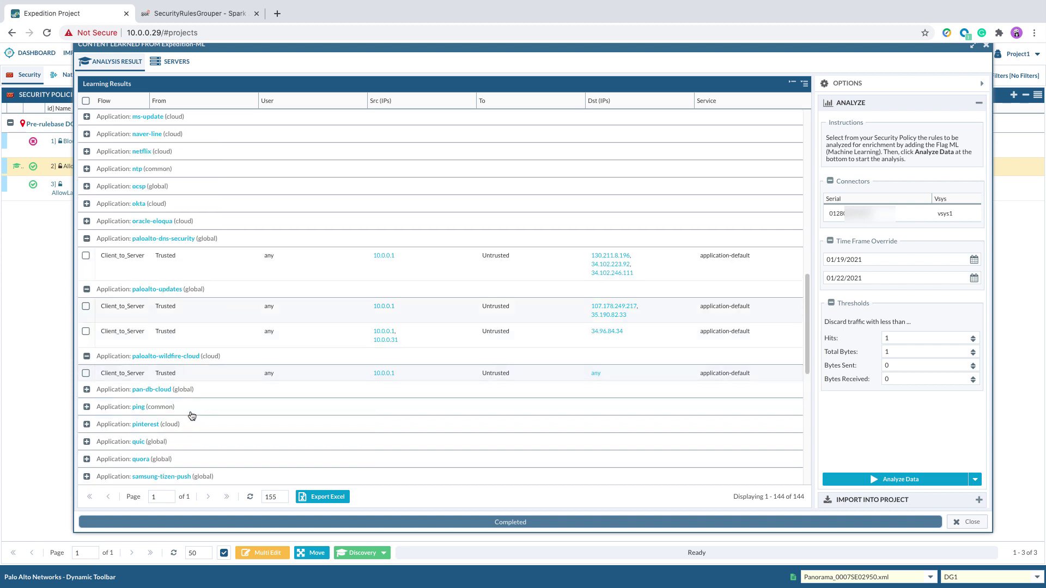
left_click(87, 390)
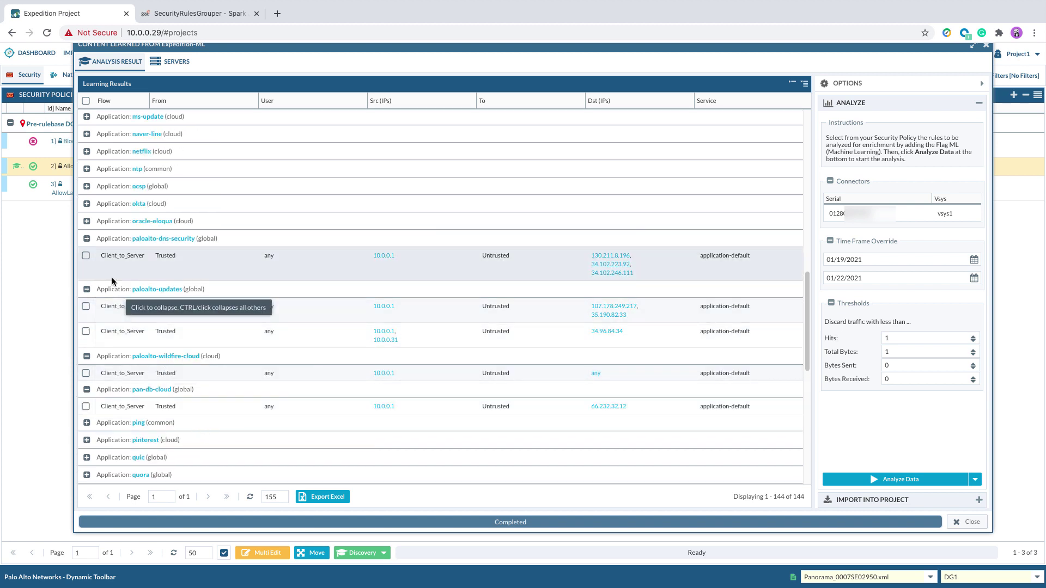
- Check the paloalto-dns-security, two paloalto-updates, paloalto-wildfire-cloud and pan-db-cloud flows
left_click(86, 256)
left_click(85, 306)
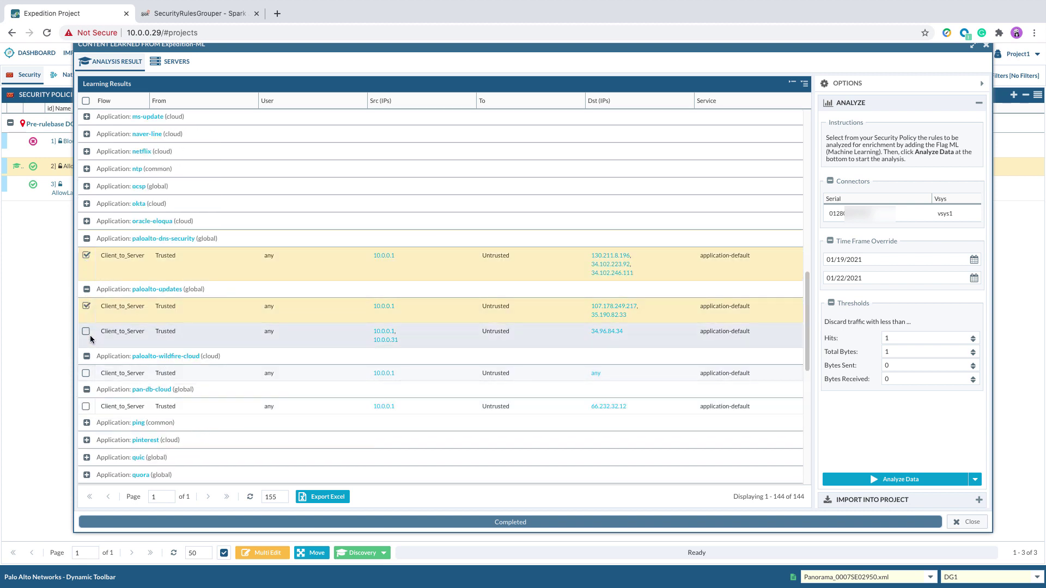
left_click(86, 331)
left_click(86, 372)
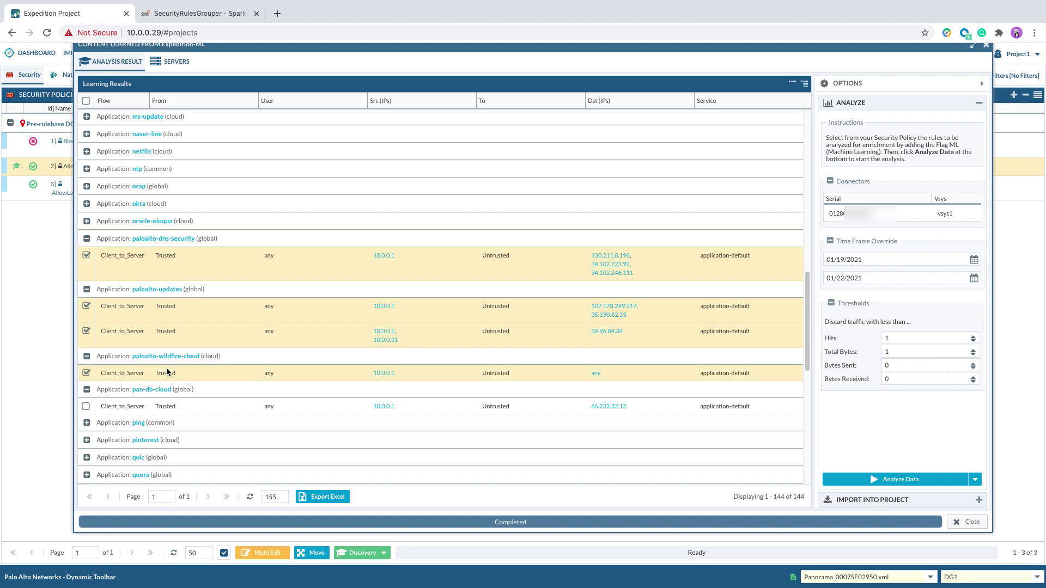
left_click(86, 407)
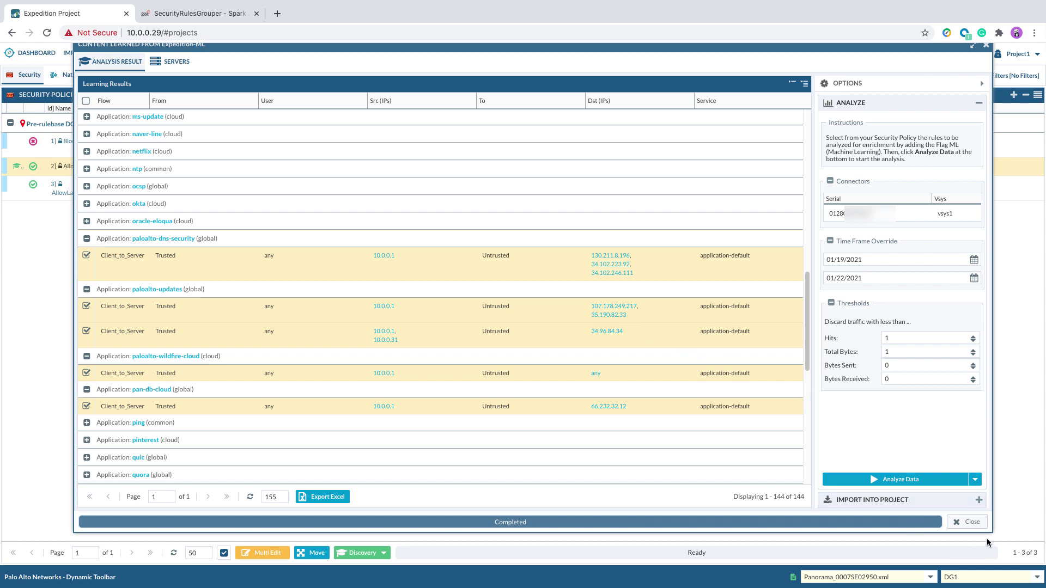
- In Import Into Project advanced options, set Source Selection to Custom with value 2
left_click(979, 500)
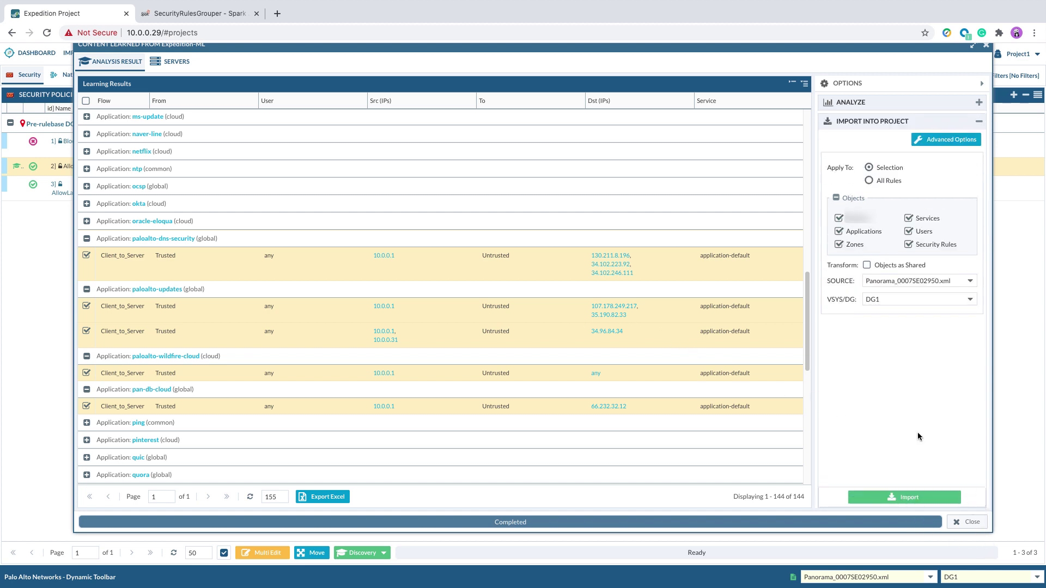
left_click(944, 143)
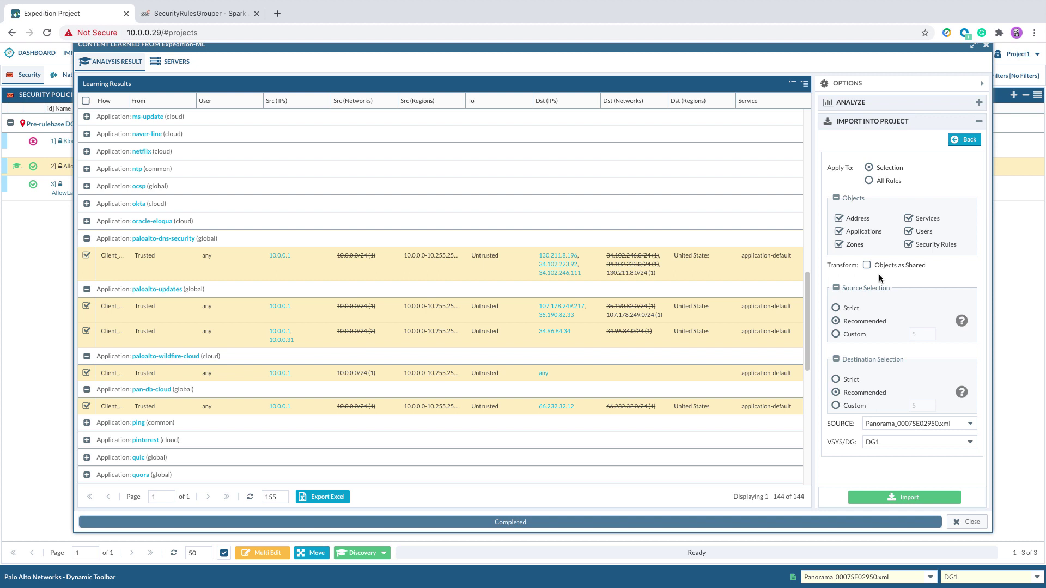
left_click(836, 335)
left_click(925, 336)
type("2")
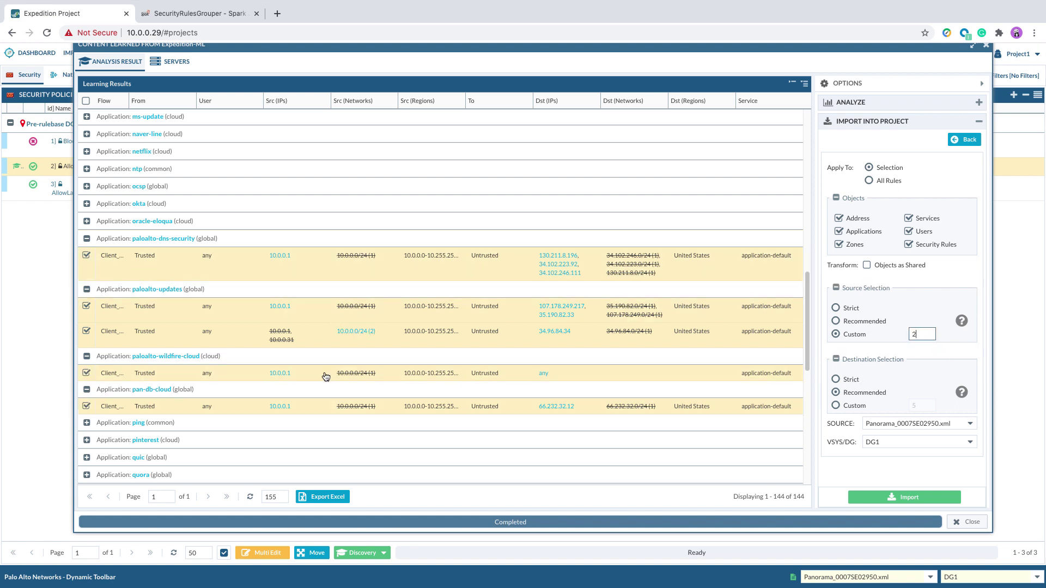
- Adjust the checked grouped source networks, ending with the 10.0.0.0/24 source flow selected
left_click(371, 331)
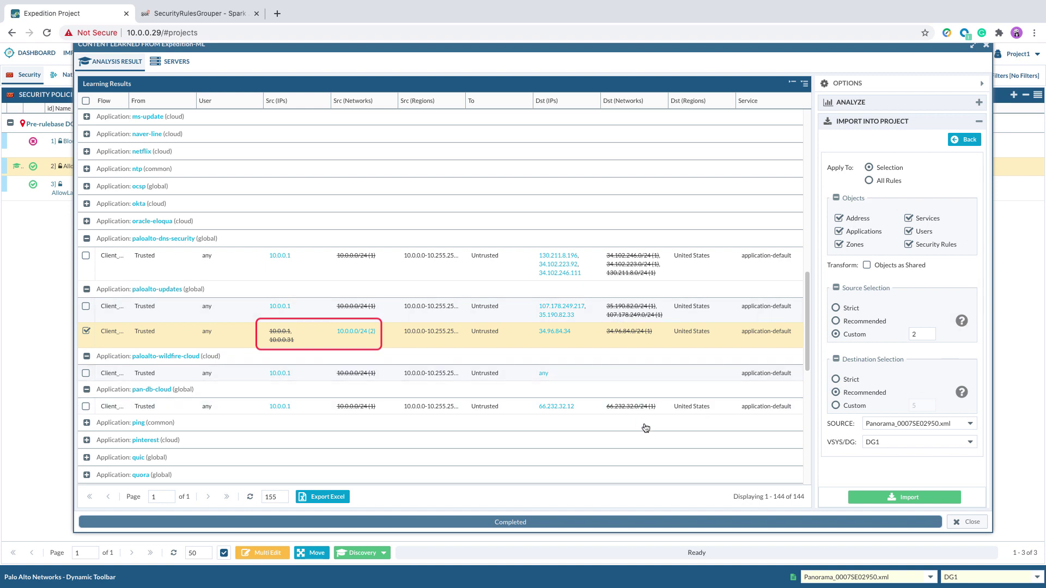
left_click(922, 334)
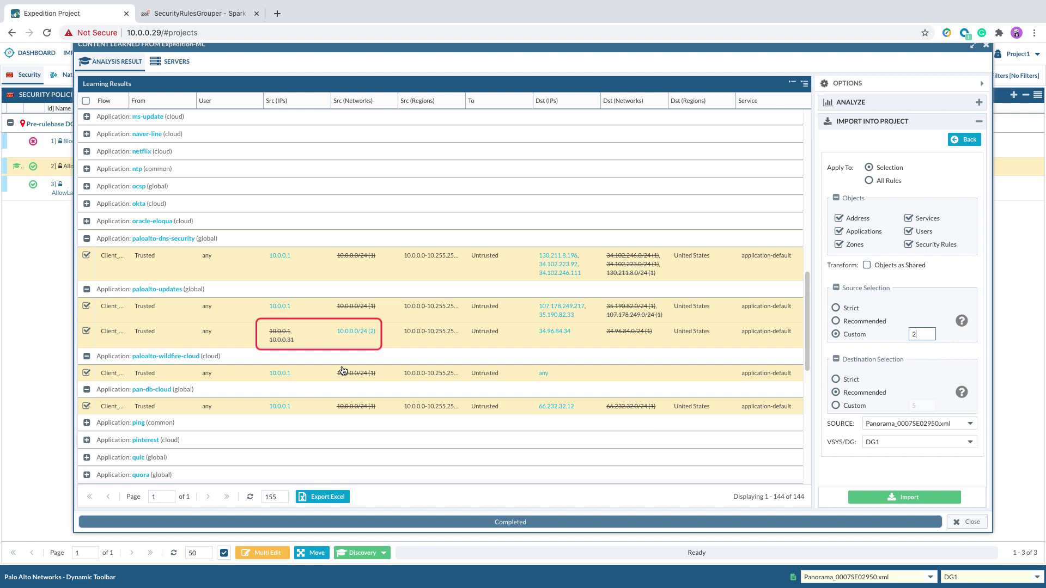
left_click(342, 332)
left_click(371, 330)
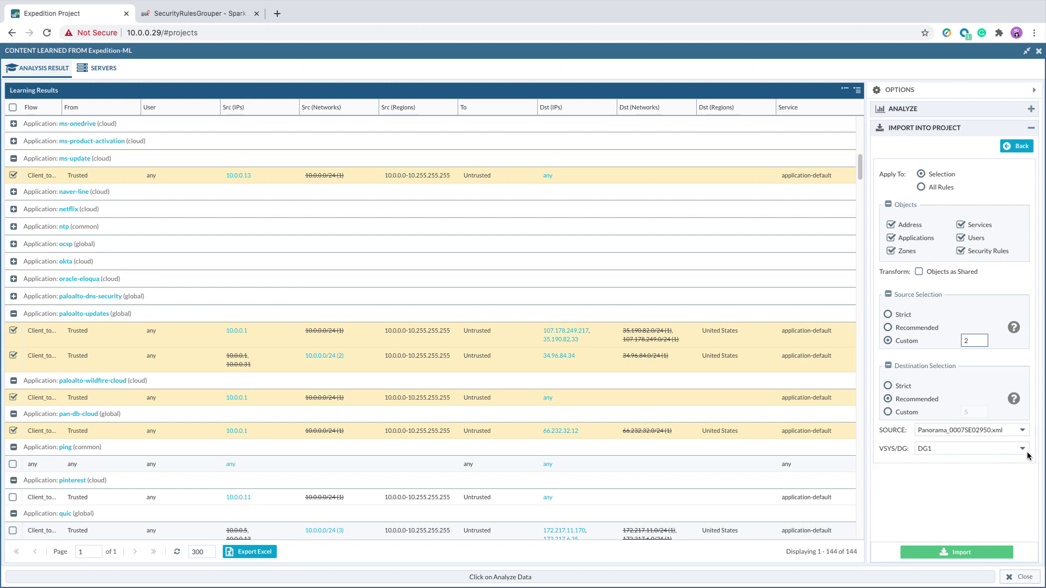
- Import the selected flows as rules EX 4–EX 9 and close the Content Learned window
left_click(967, 553)
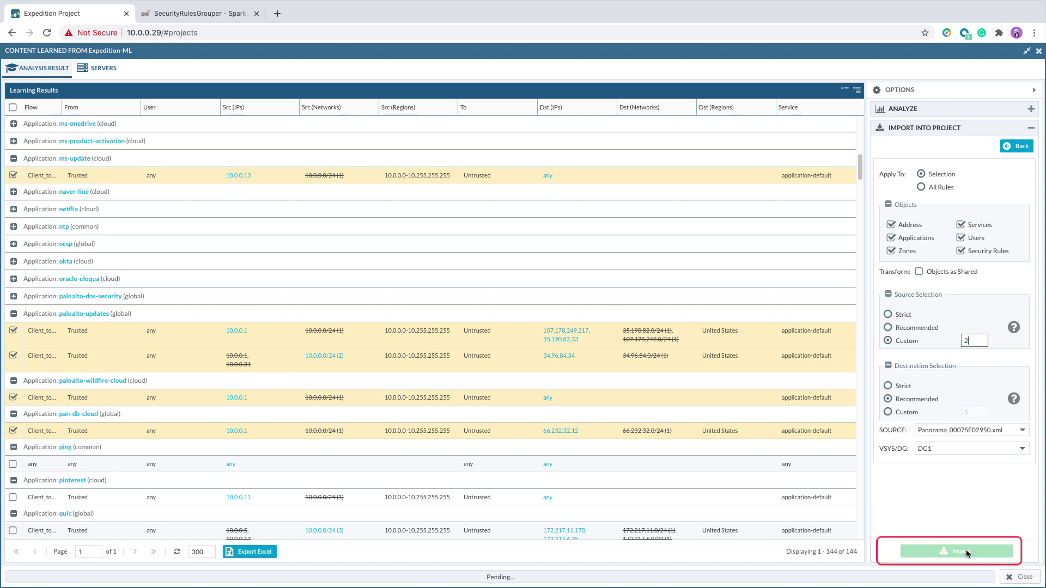
left_click(1019, 576)
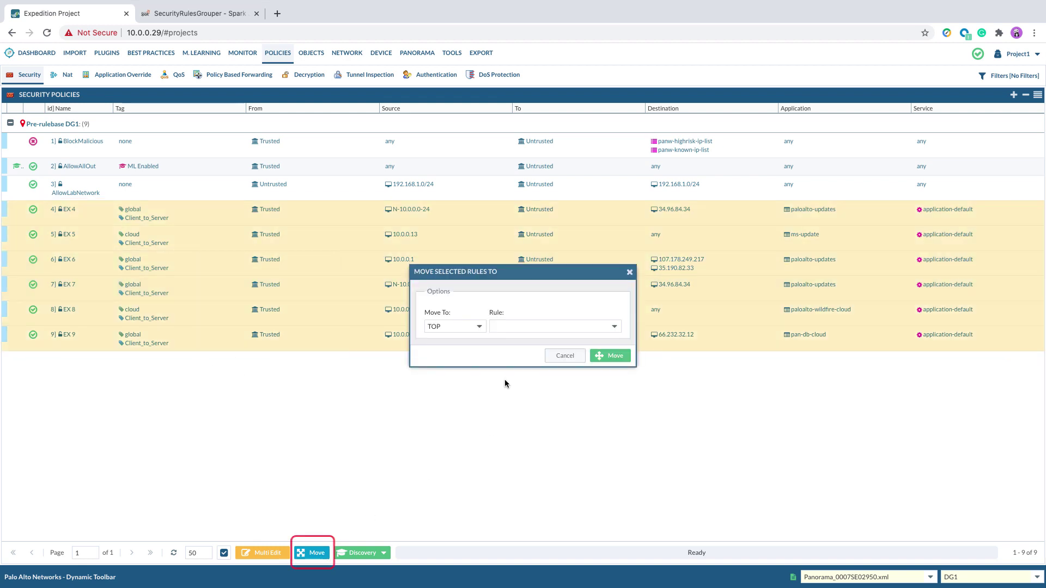
- Move rules EX 4–EX 9 to BEFORE the AllowAllOut rule
left_click(479, 326)
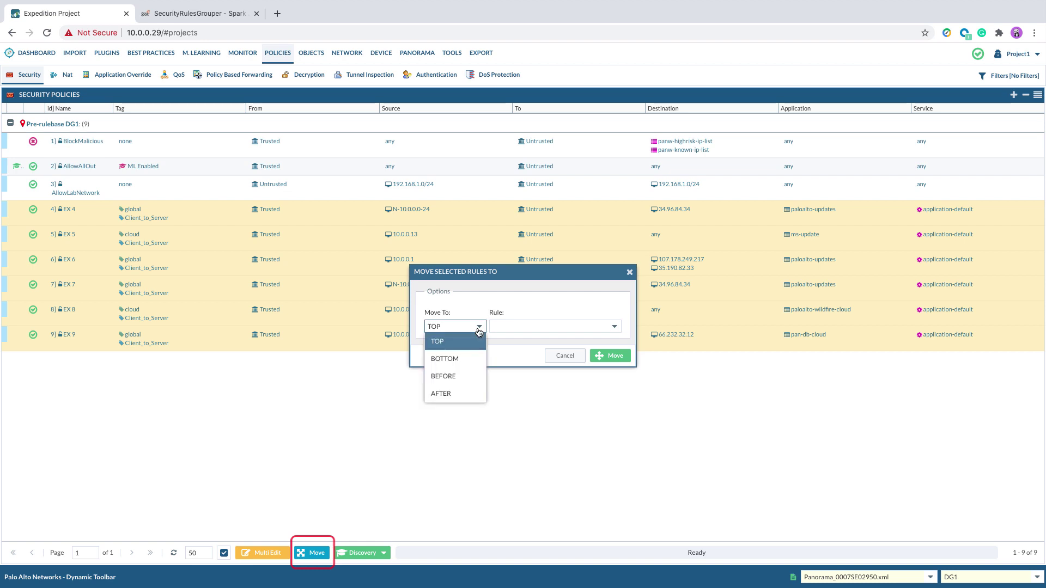
left_click(464, 375)
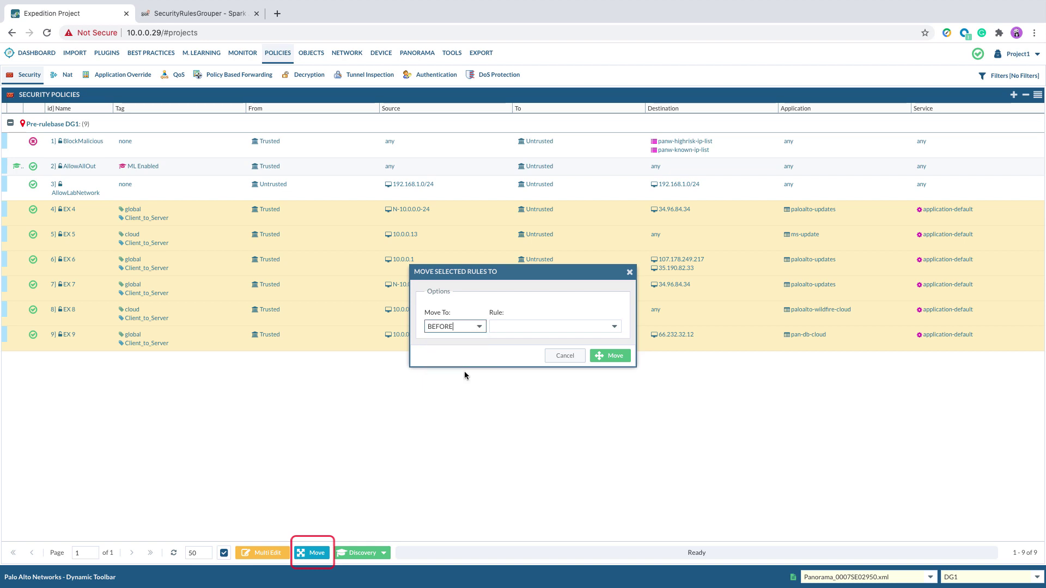
left_click(615, 328)
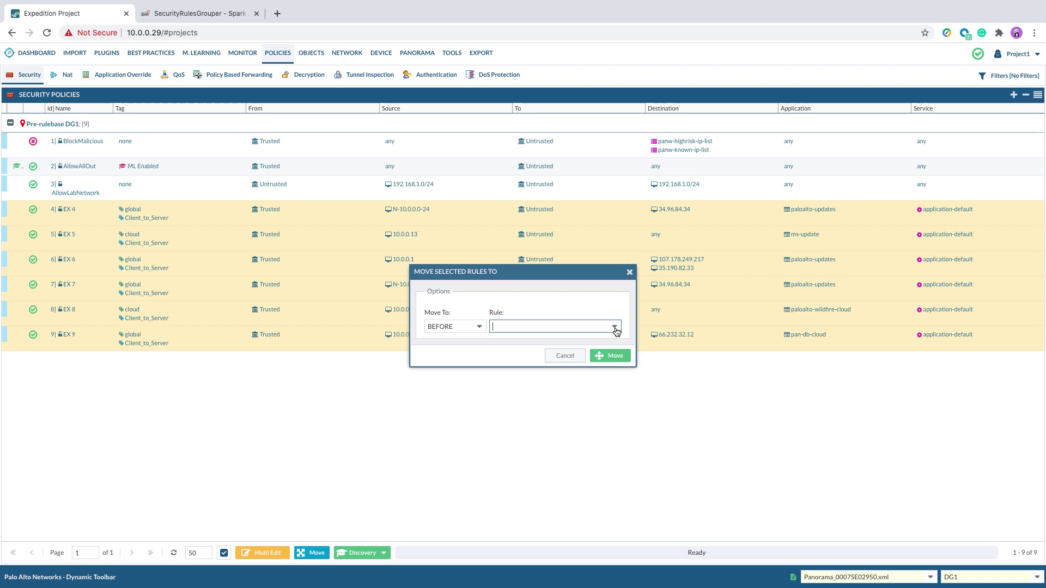
left_click(586, 357)
left_click(604, 360)
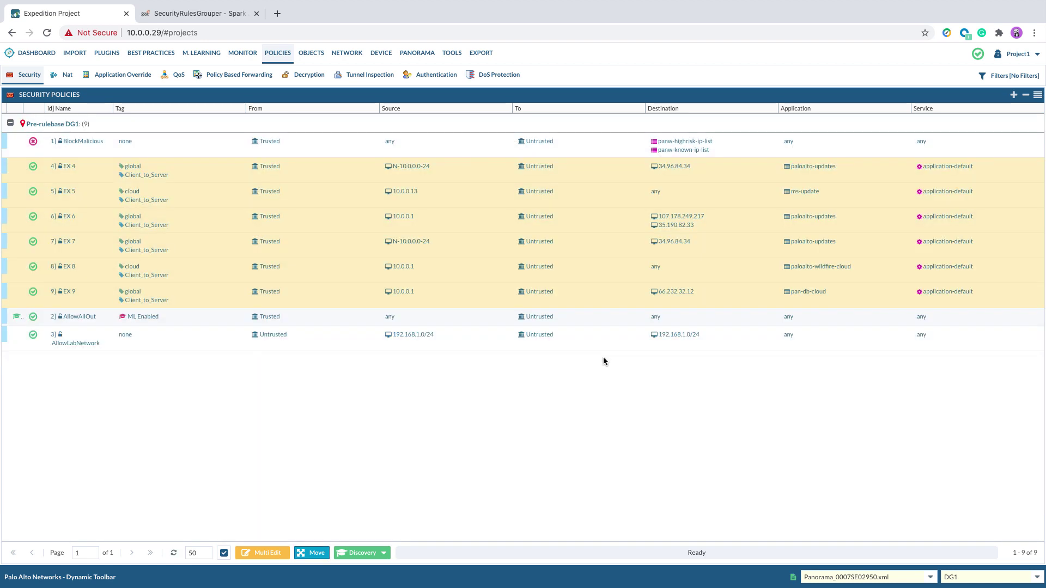